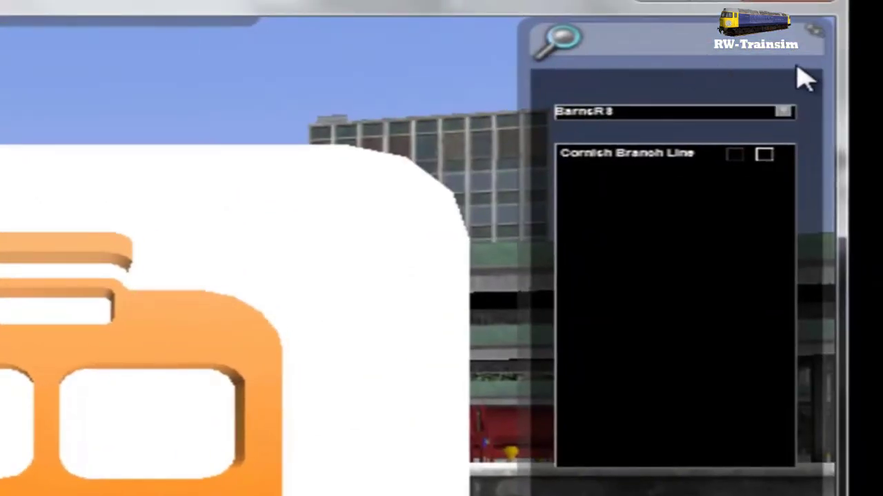
Enable the Class170Pack01 asset pack from the Thomson provider
click(783, 112)
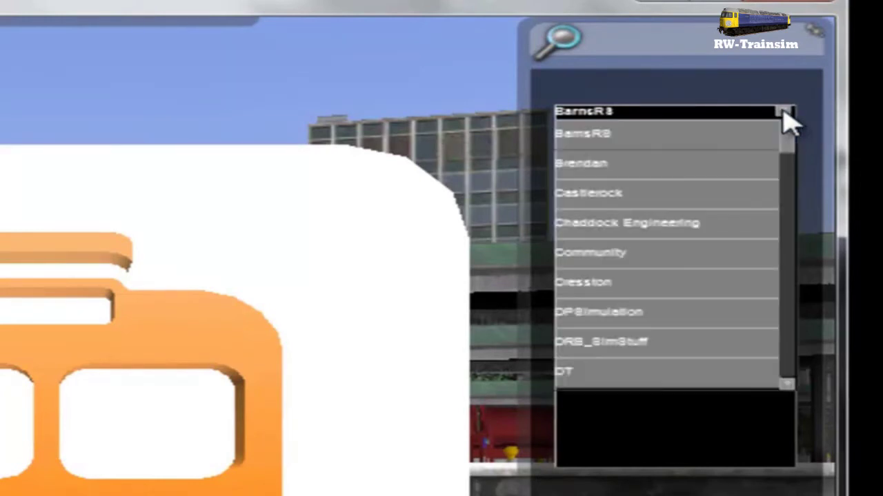
drag(788, 162, 792, 351)
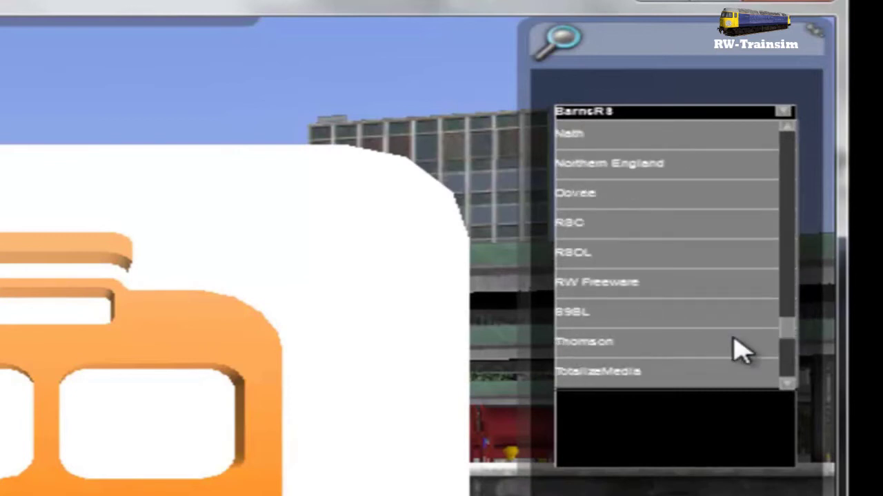
click(684, 349)
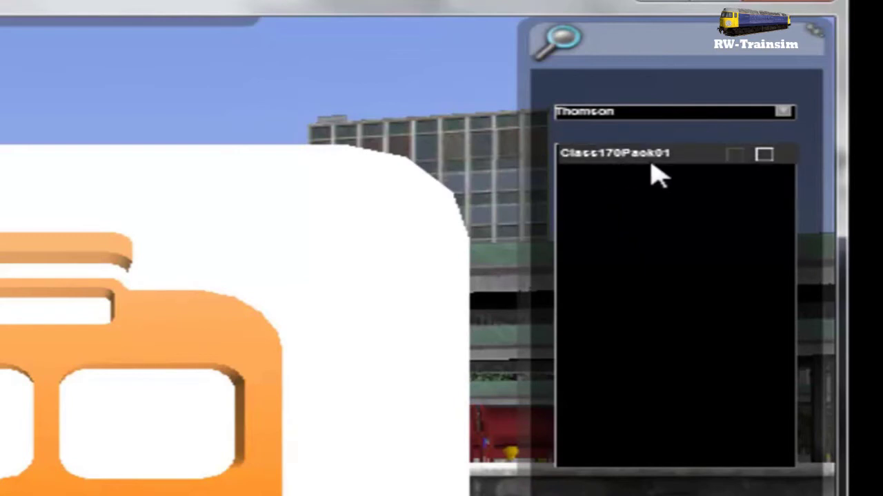
click(764, 155)
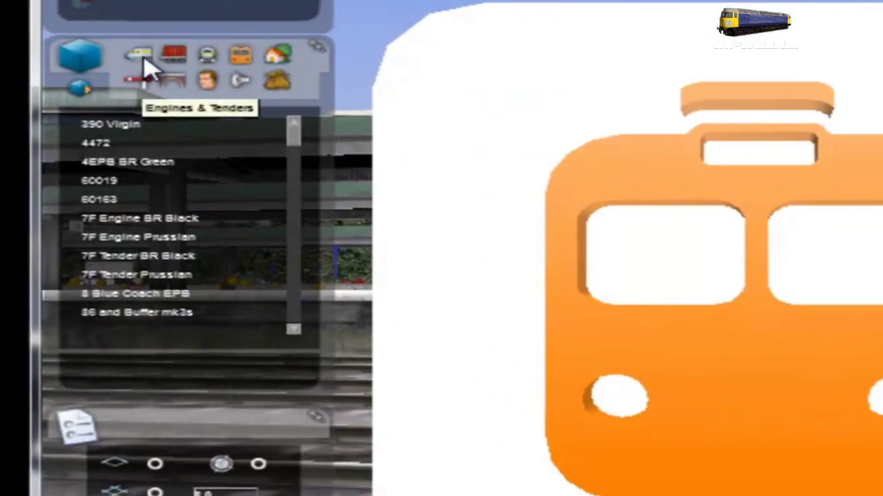
Place a Class170 DMOCL Level X engine on the track beside the station platform
click(144, 57)
drag(293, 153, 299, 229)
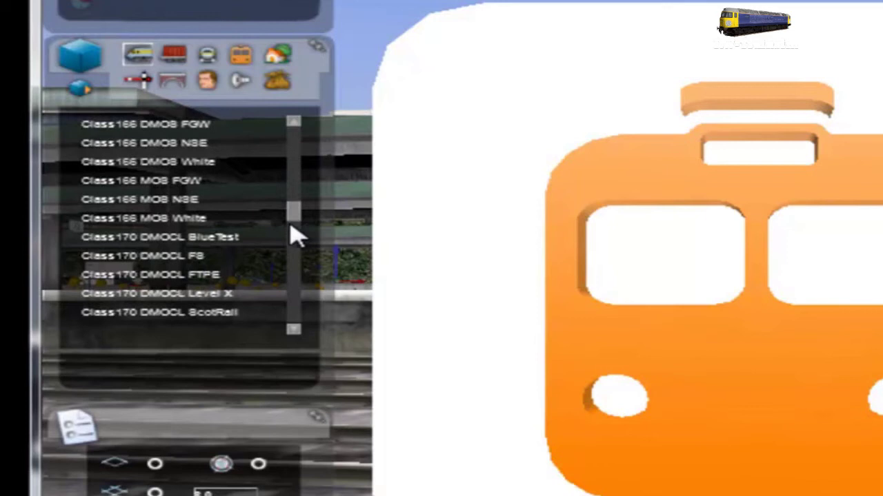
click(198, 294)
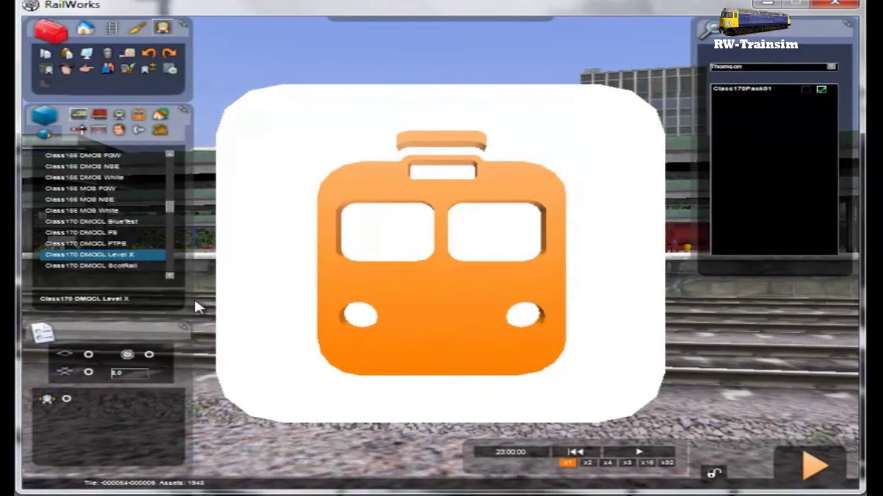
right_drag(194, 301, 194, 301)
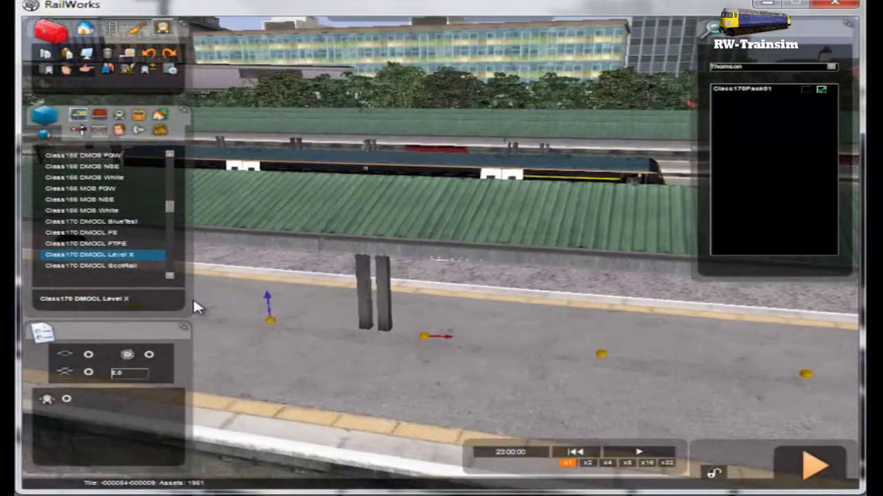
key(Up)
right_drag(205, 301, 237, 301)
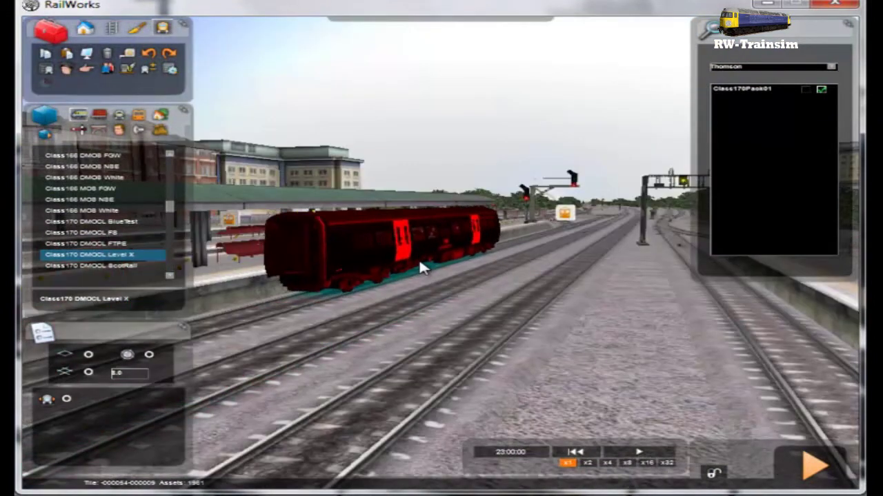
click(419, 262)
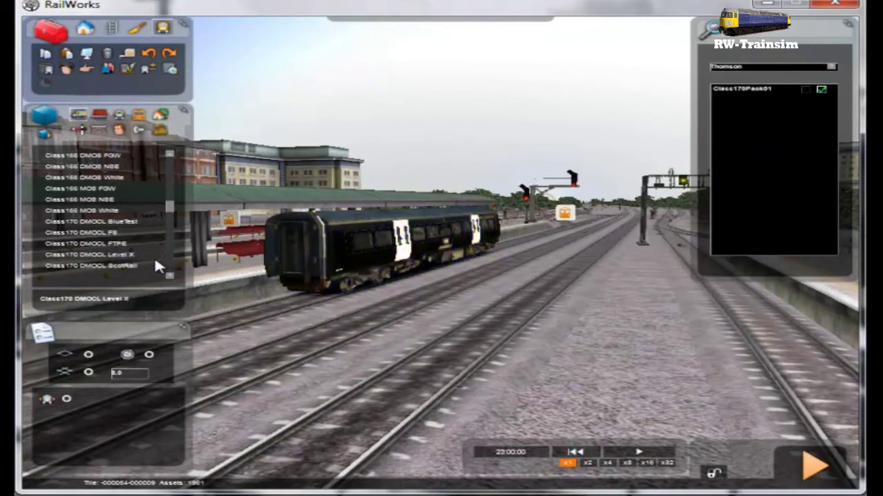
Couple a Class170 DMOSL Level X vehicle to the rear of the placed DMOCL coach
scroll(152, 248, down, 2)
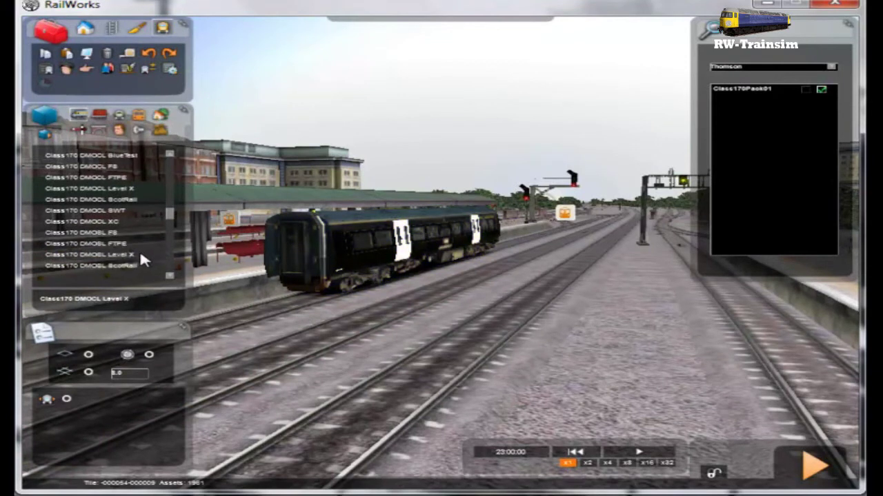
click(140, 254)
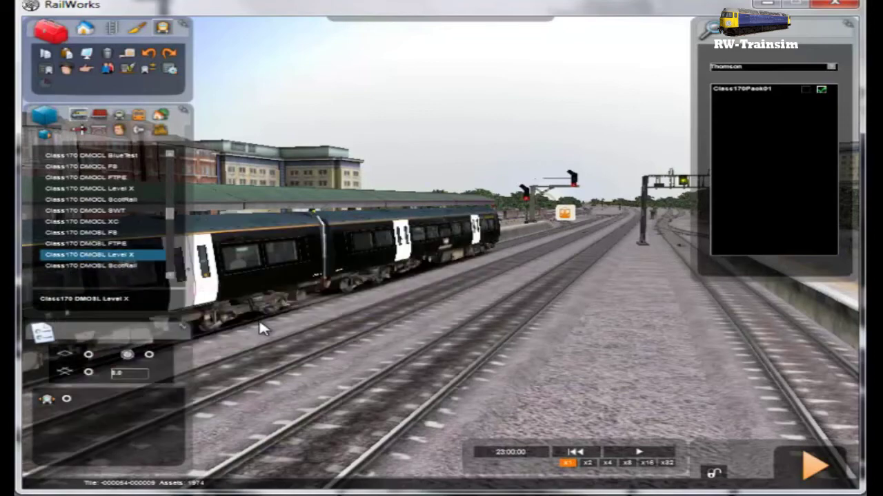
click(255, 319)
Assign a driver to the leading Class 170 coach and open the driver's service properties
right_click(447, 350)
mouse_move(448, 350)
right_down()
mouse_move(402, 351)
mouse_move(452, 351)
right_up()
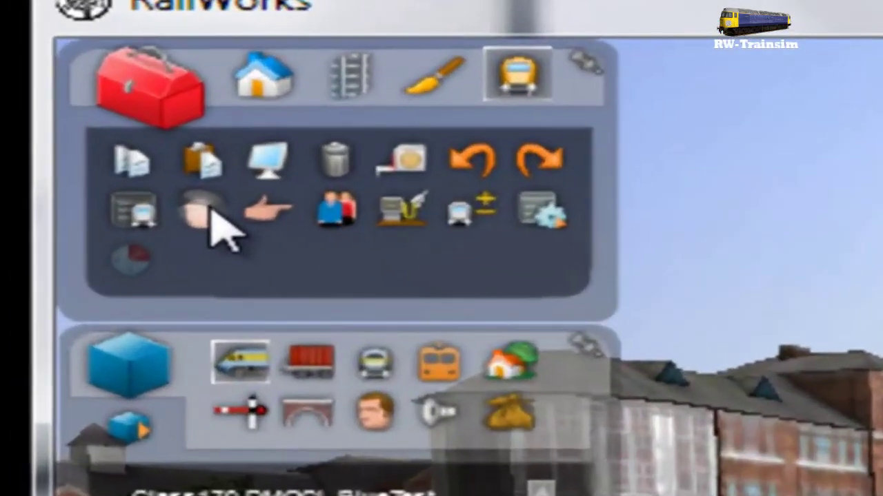
click(209, 208)
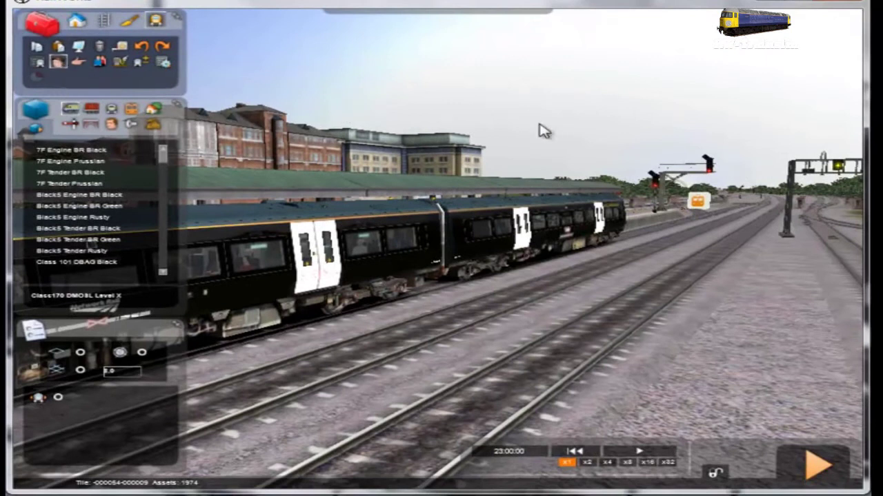
click(577, 227)
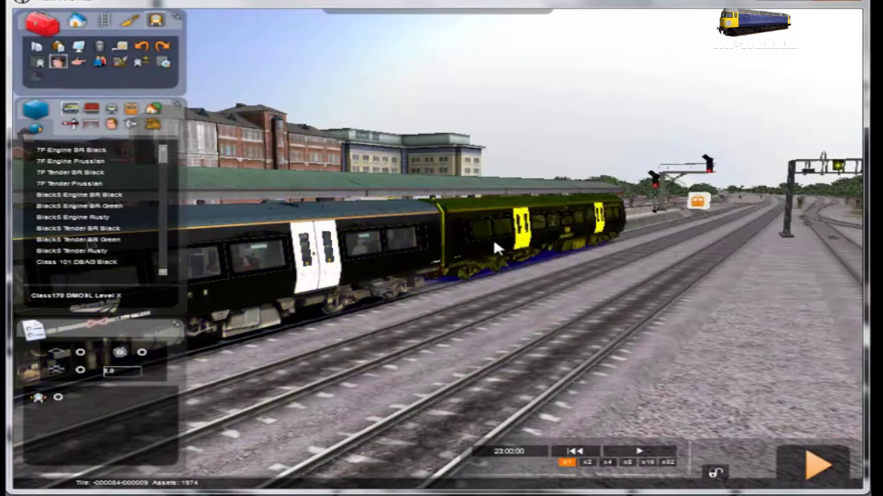
click(532, 237)
right_drag(600, 262, 611, 256)
key(Up)
key(Up)
mouse_move(506, 323)
right_down()
mouse_move(487, 324)
mouse_move(375, 256)
right_up()
double_click(448, 231)
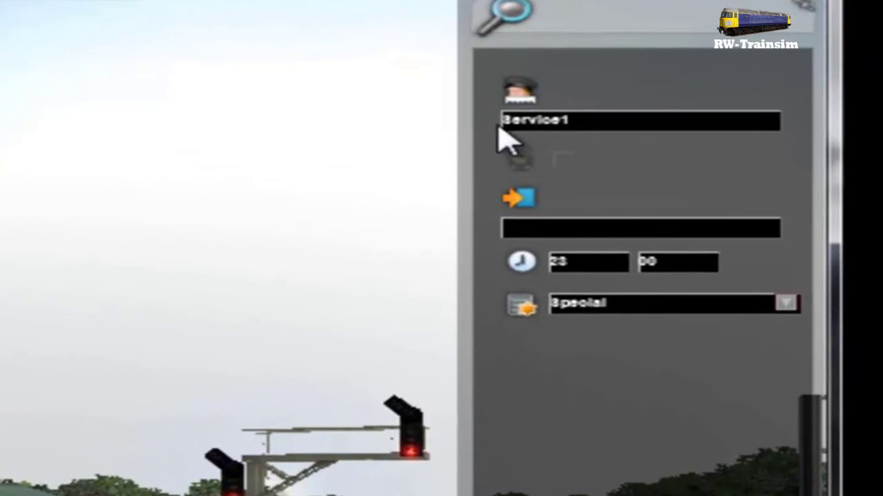
Try 1X46 as the driver's service name in place of Service1
click(624, 119)
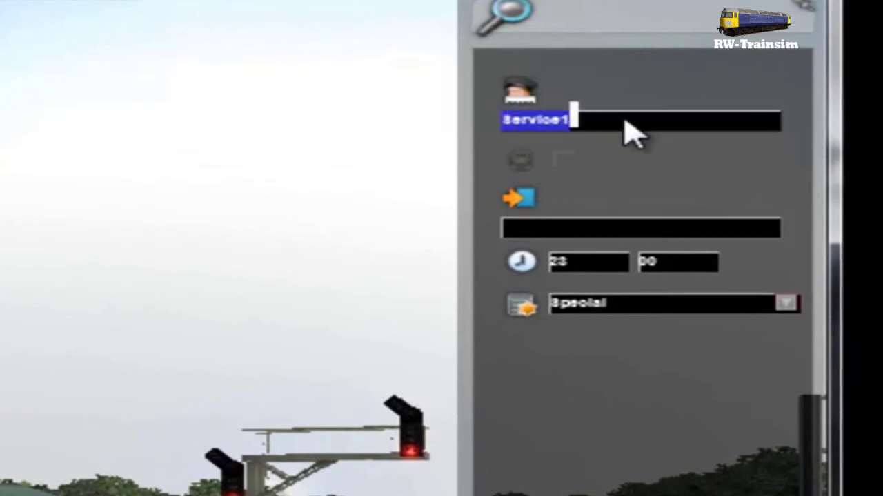
text(1Xb)
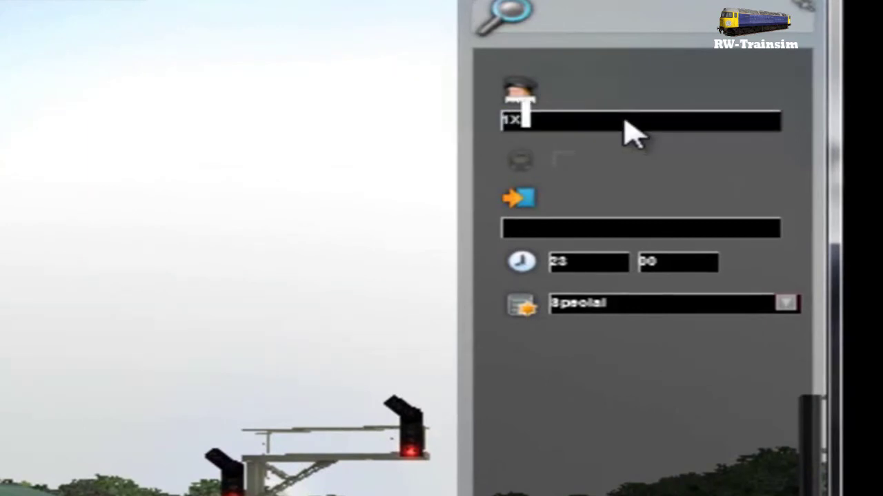
key(BackSpace)
key(BackSpace)
key(BackSpace)
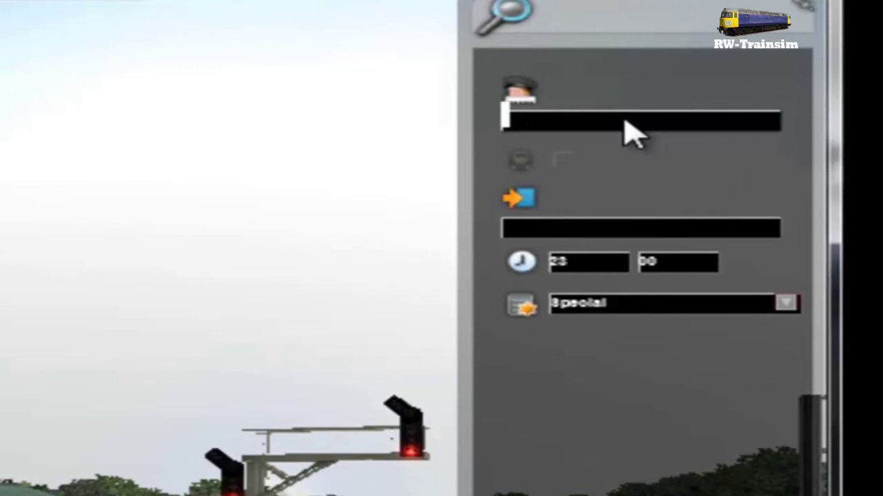
text(1X46)
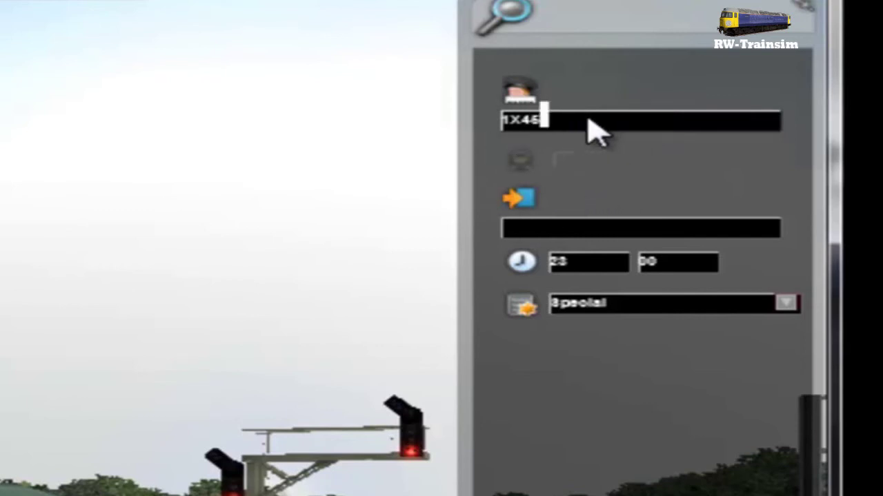
key(BackSpace)
key(BackSpace)
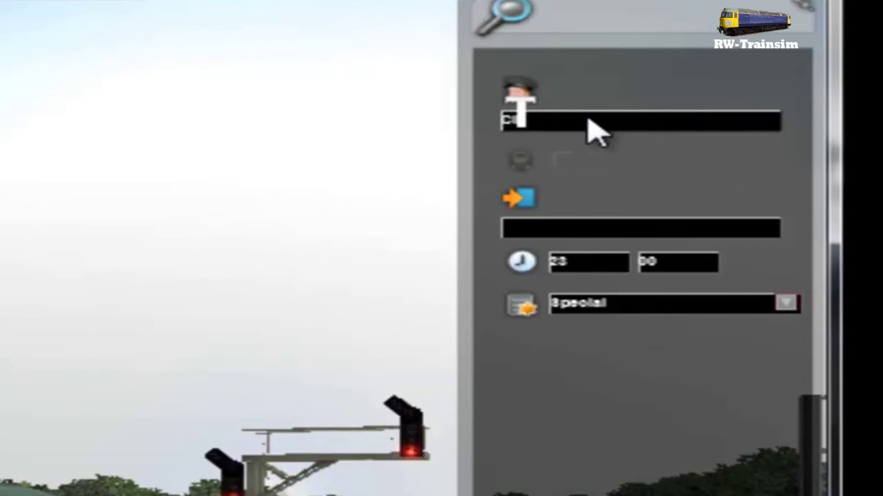
Try Cl170LX as the driver's service name, then remove it
text(Cl170LX)
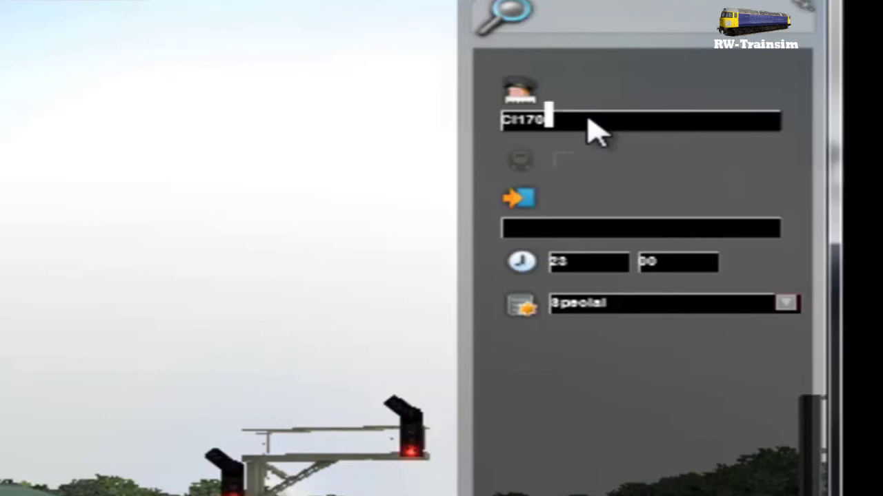
key(BackSpace)
key(BackSpace)
key(BackSpace)
key(BackSpace)
key(BackSpace)
key(BackSpace)
key(BackSpace)
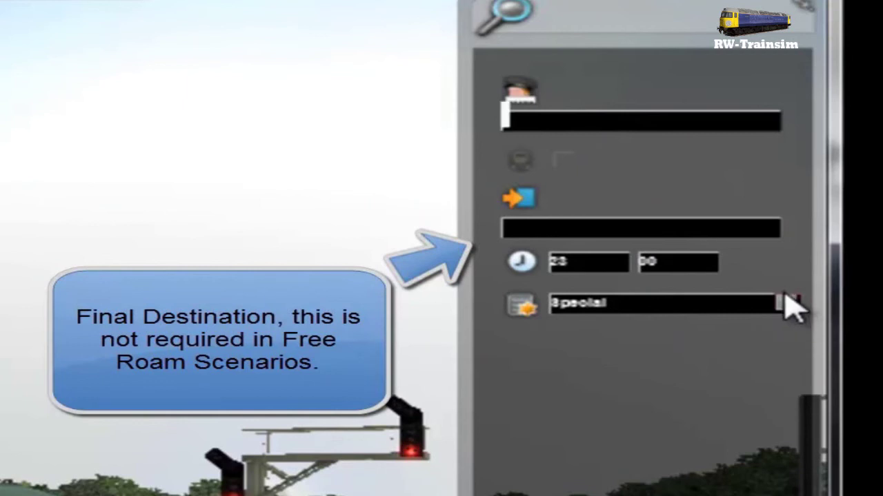
Leave the driver's service name blank
text(Servi)
key(BackSpace)
key(BackSpace)
key(BackSpace)
key(BackSpace)
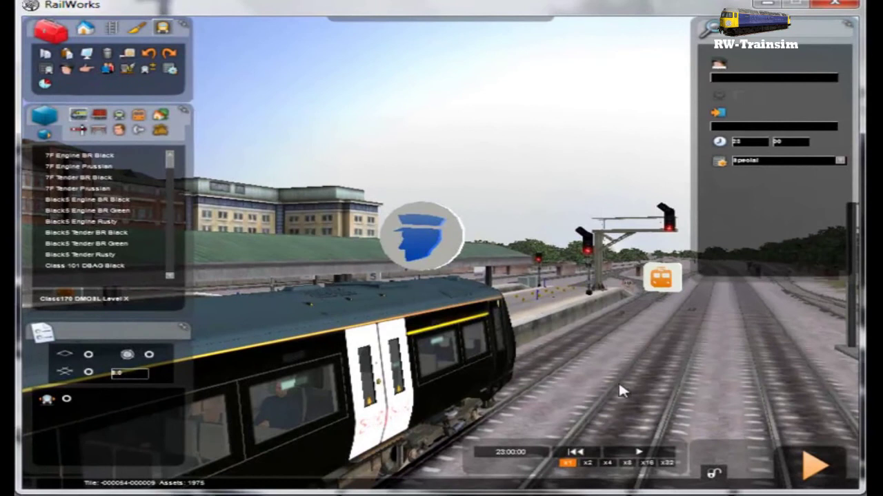
Start the scenario and take control of the Class 170 train with its driving controls displayed
click(816, 470)
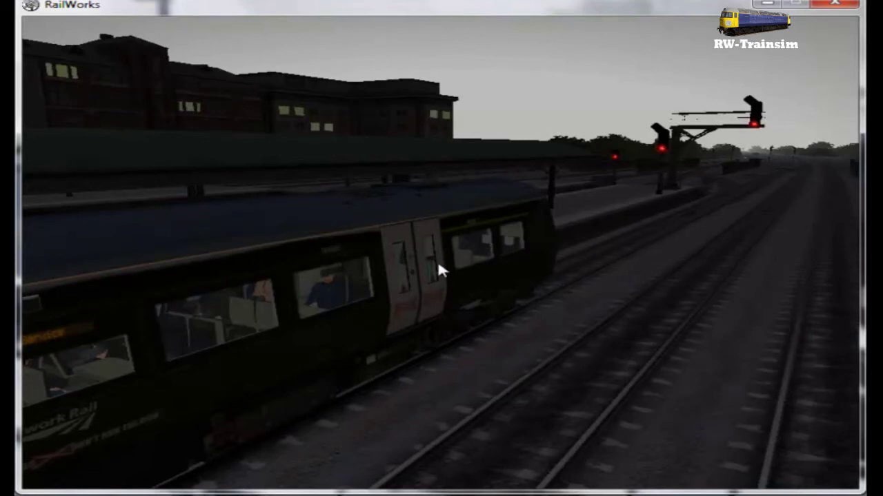
click(417, 269)
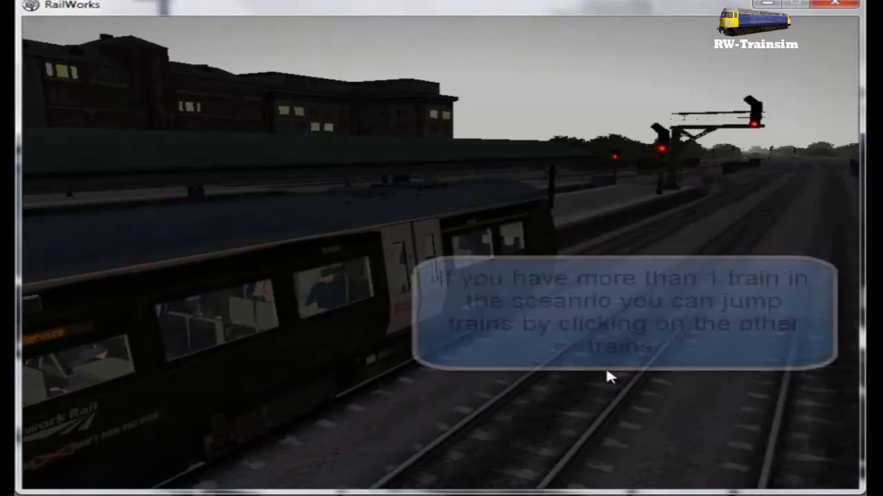
key(Right)
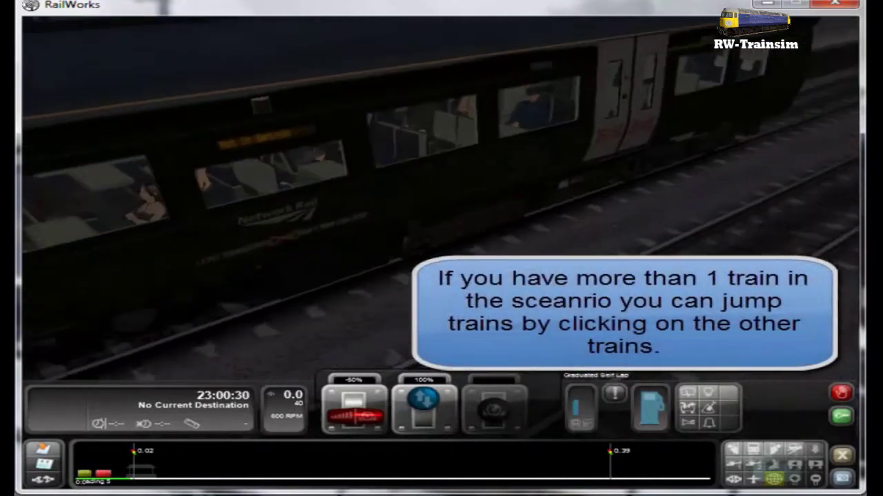
key(Up)
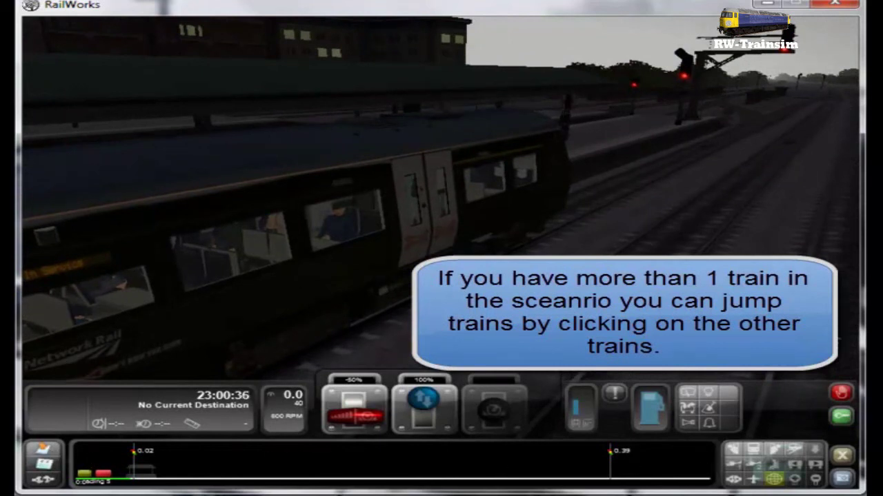
click(774, 479)
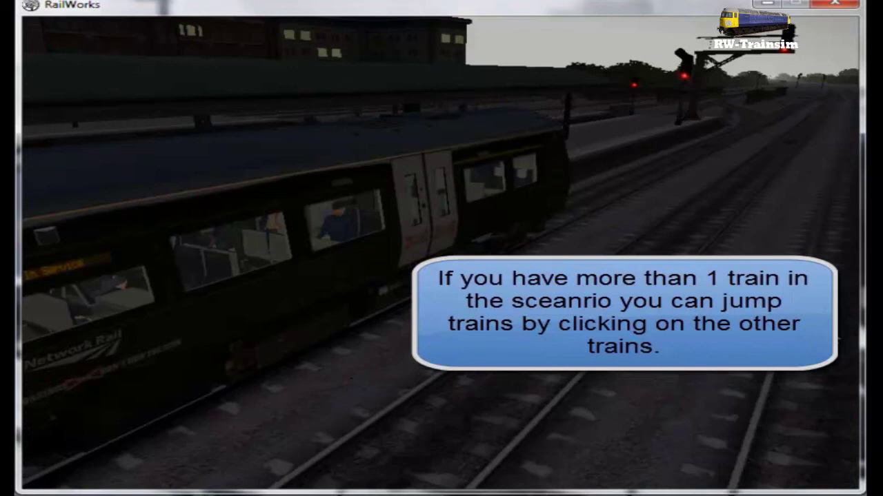
key(F4)
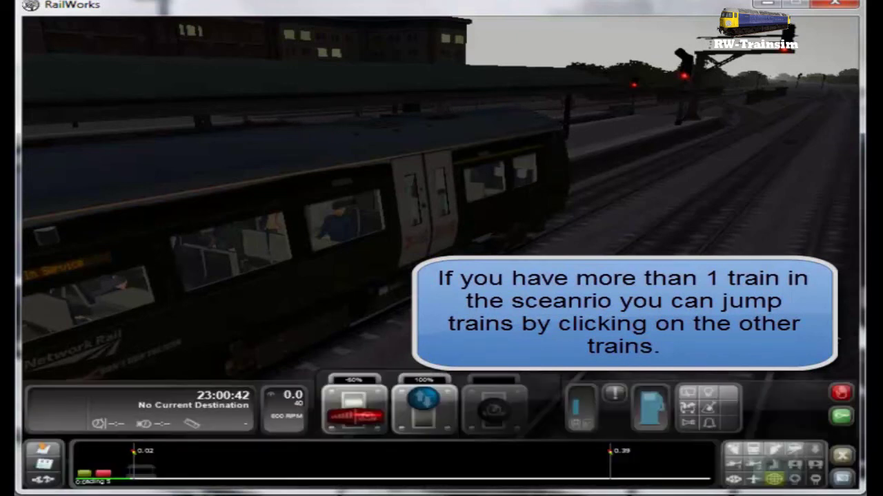